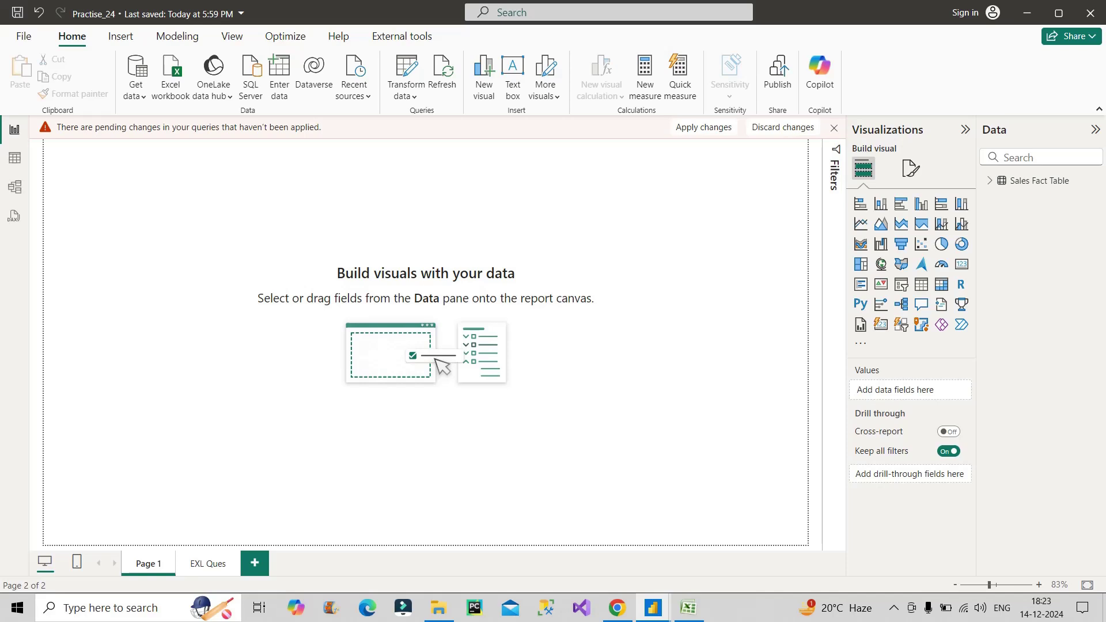
Step: Switch to the EXL Ques report page with the net sales interview question
left_click(205, 564)
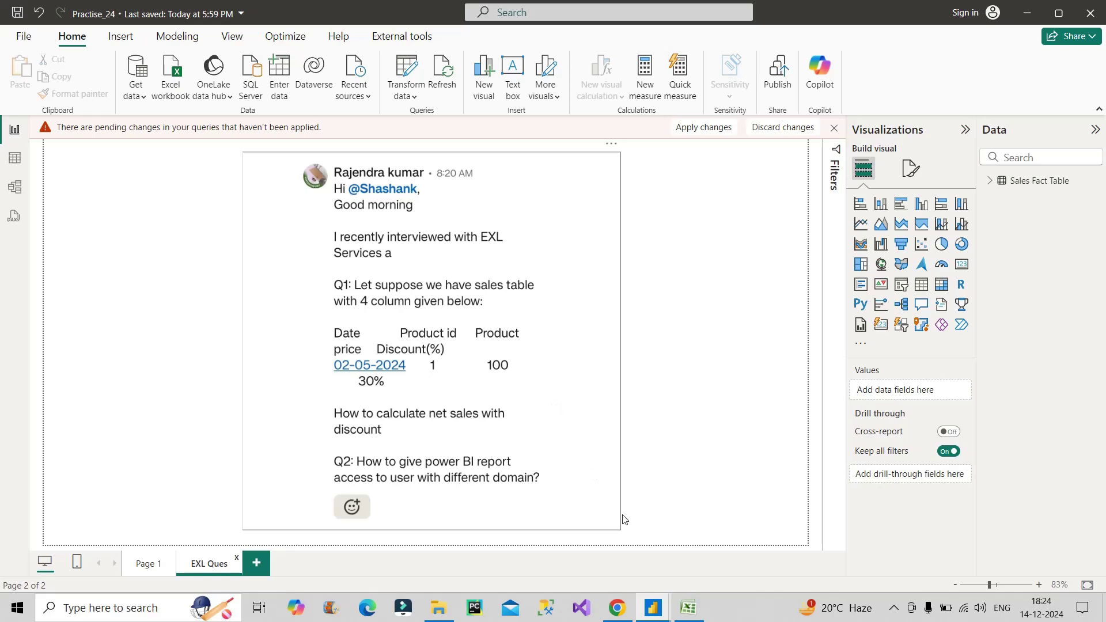
Step: Bring up the FactSales query in Power Query, select Discount (%), and start Column From Examples
mouse_move(653, 618)
left_click(697, 555)
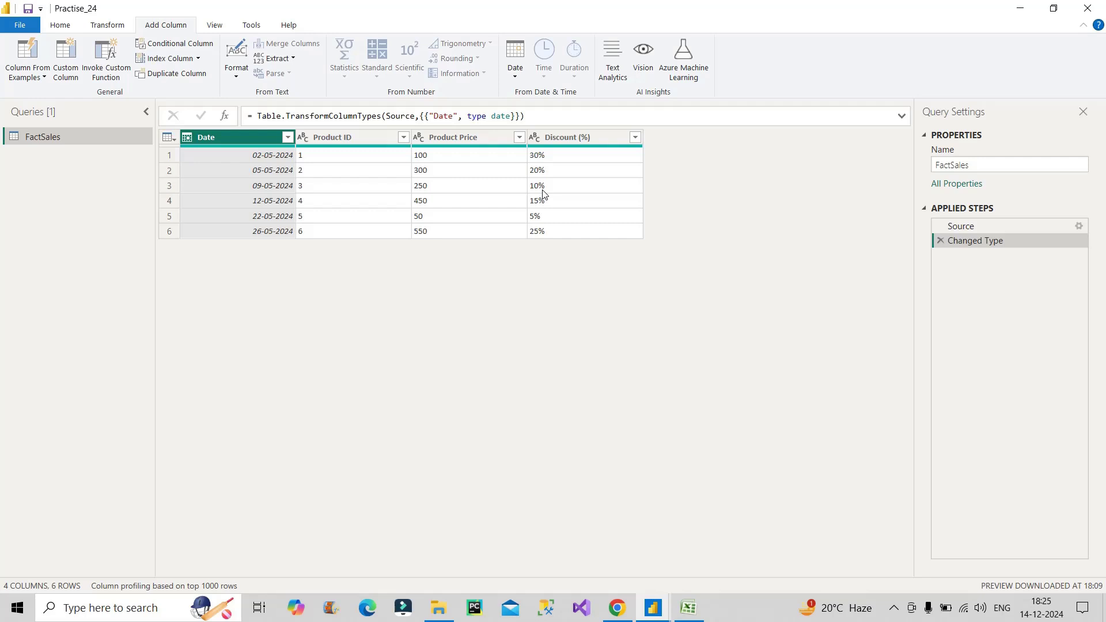
left_click(558, 143)
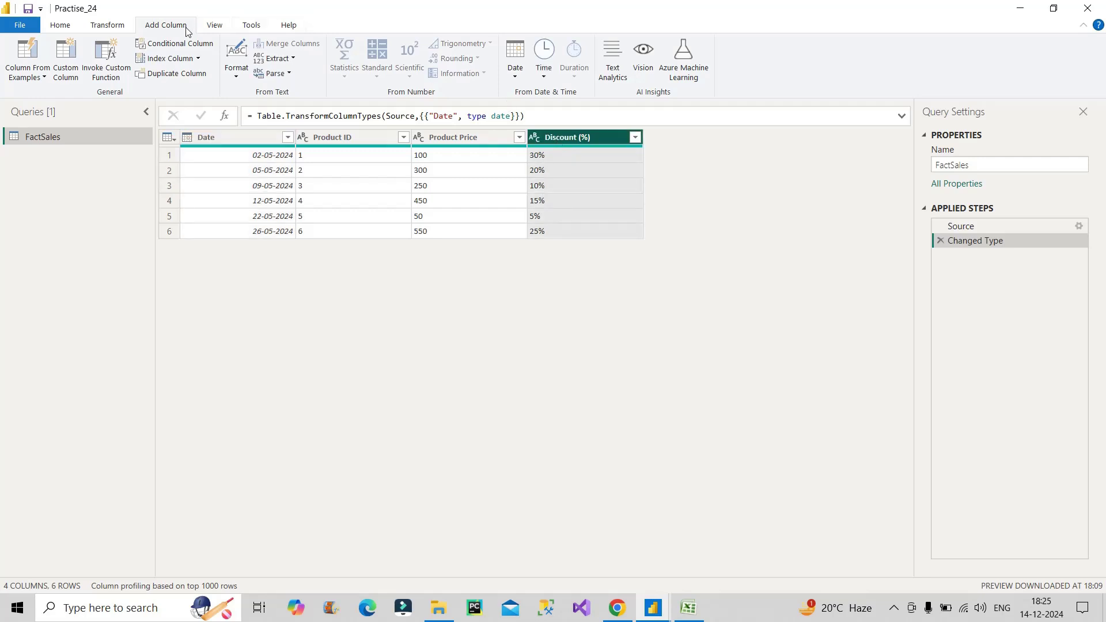
left_click(18, 77)
Step: Add an example column from Discount (%) by entering 30 as the first value
left_click(42, 112)
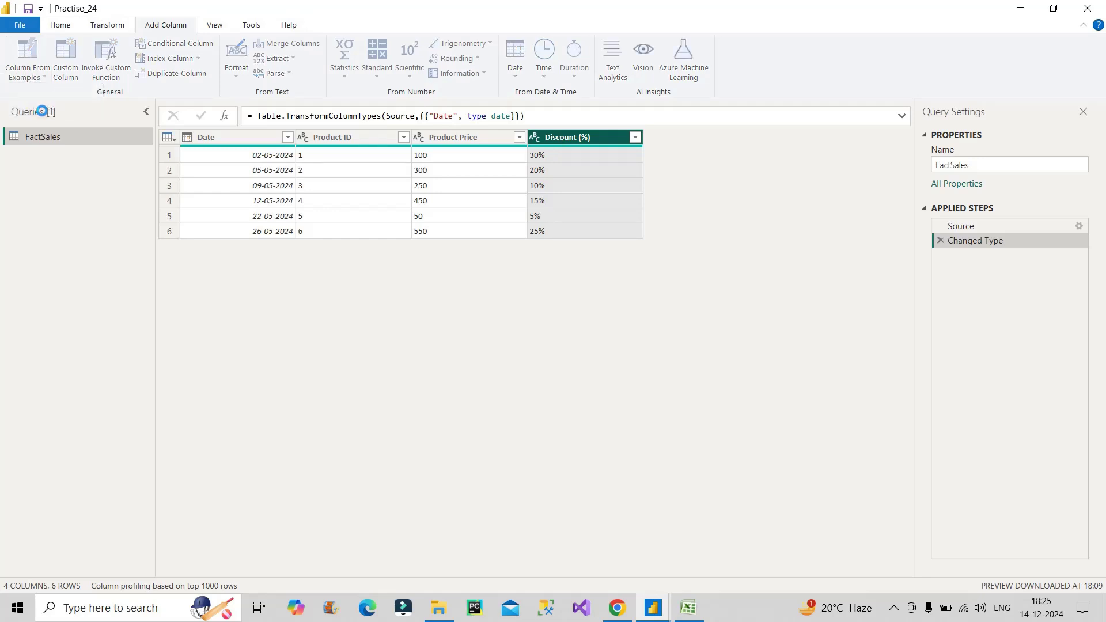
left_click(754, 203)
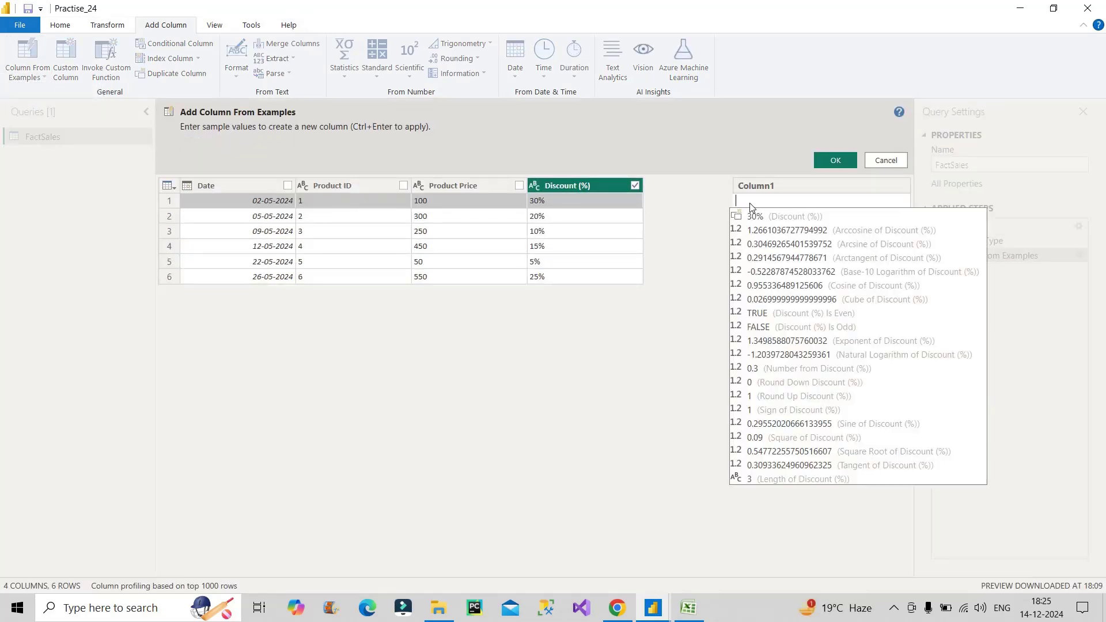
type("30")
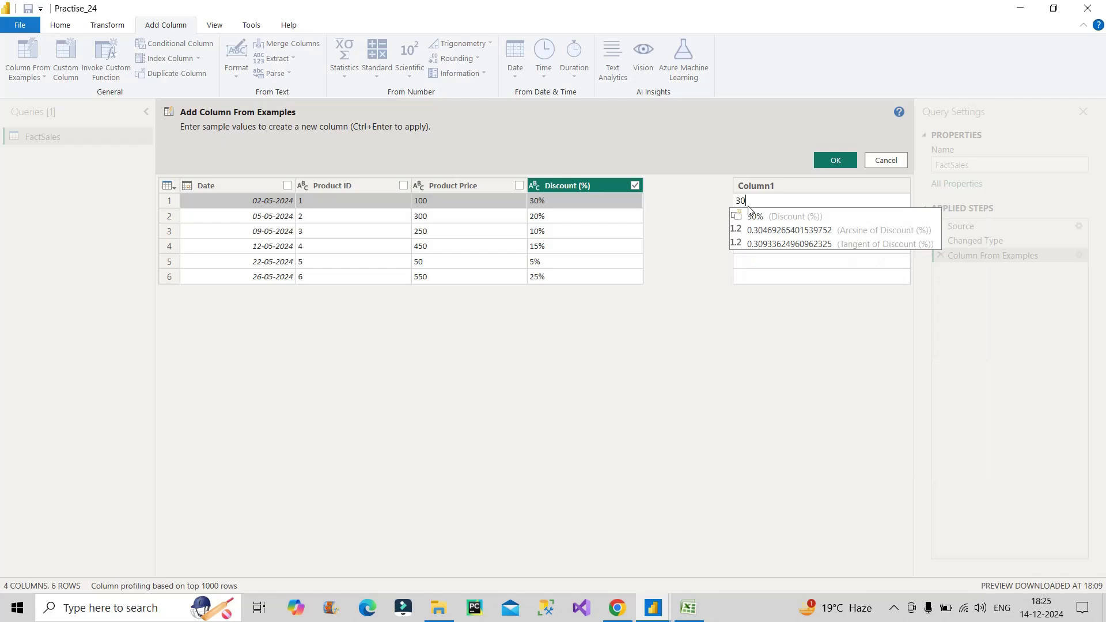
key("Return")
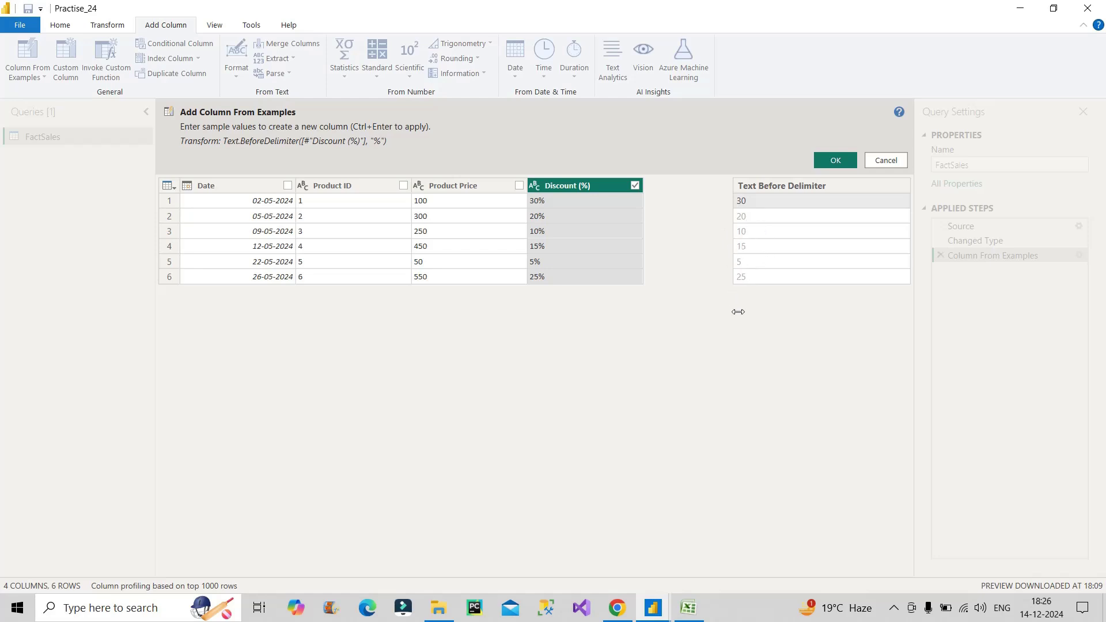
left_click(836, 160)
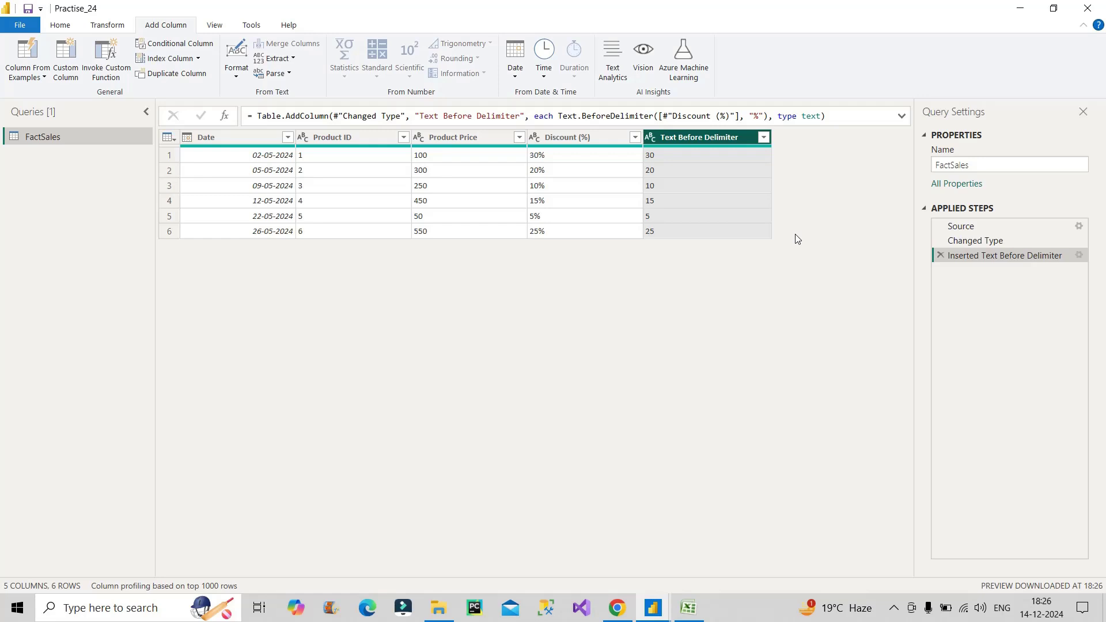
Step: Make the new column Whole Number and rename it 'Discount Per'
left_click(650, 140)
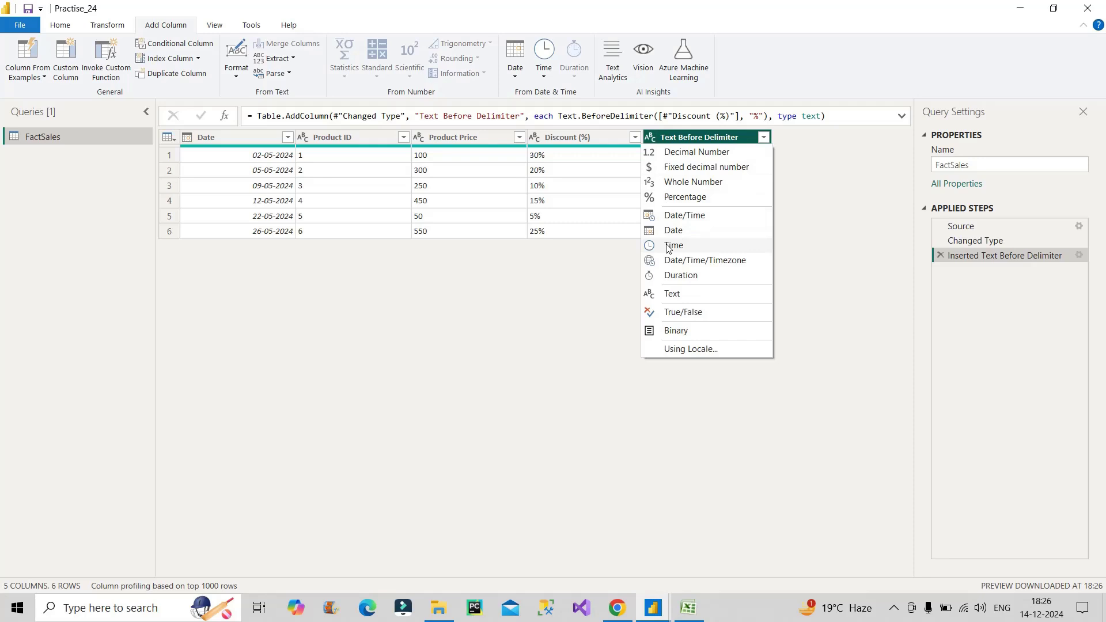
left_click(693, 182)
double_click(740, 137)
type("Discount Per")
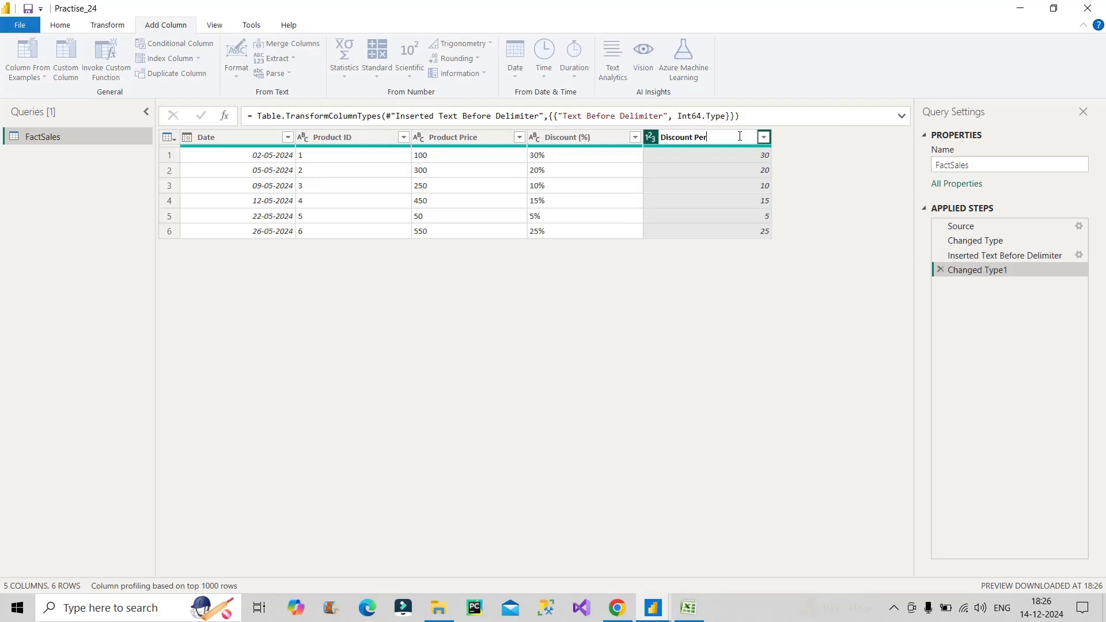
key("Return")
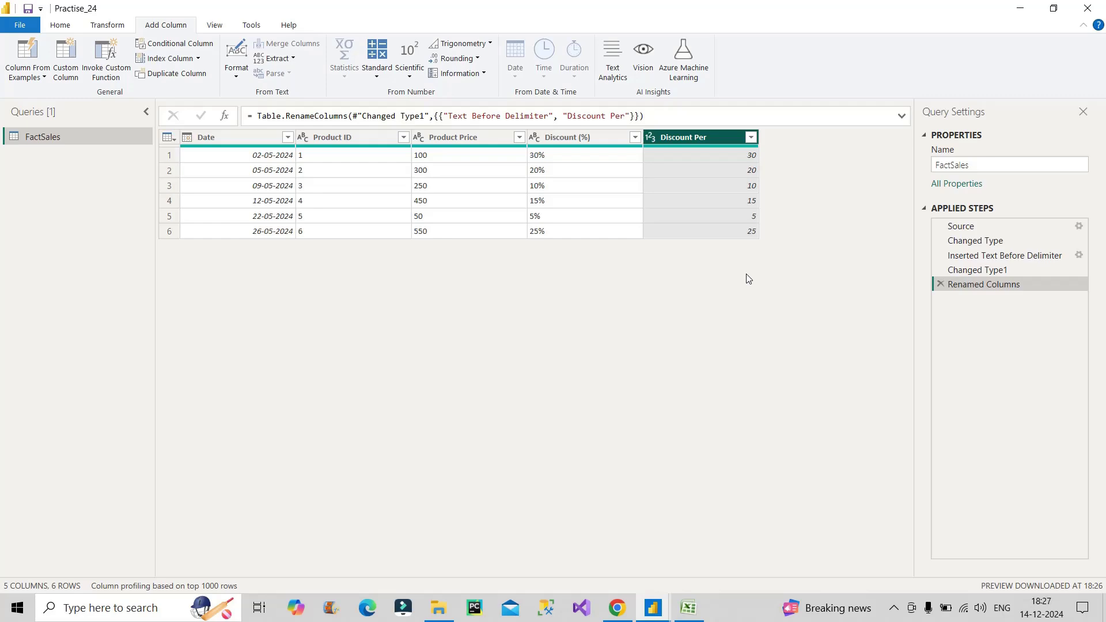
Step: Close & Apply the query changes and view the FactSales table data
left_click(60, 27)
left_click(26, 77)
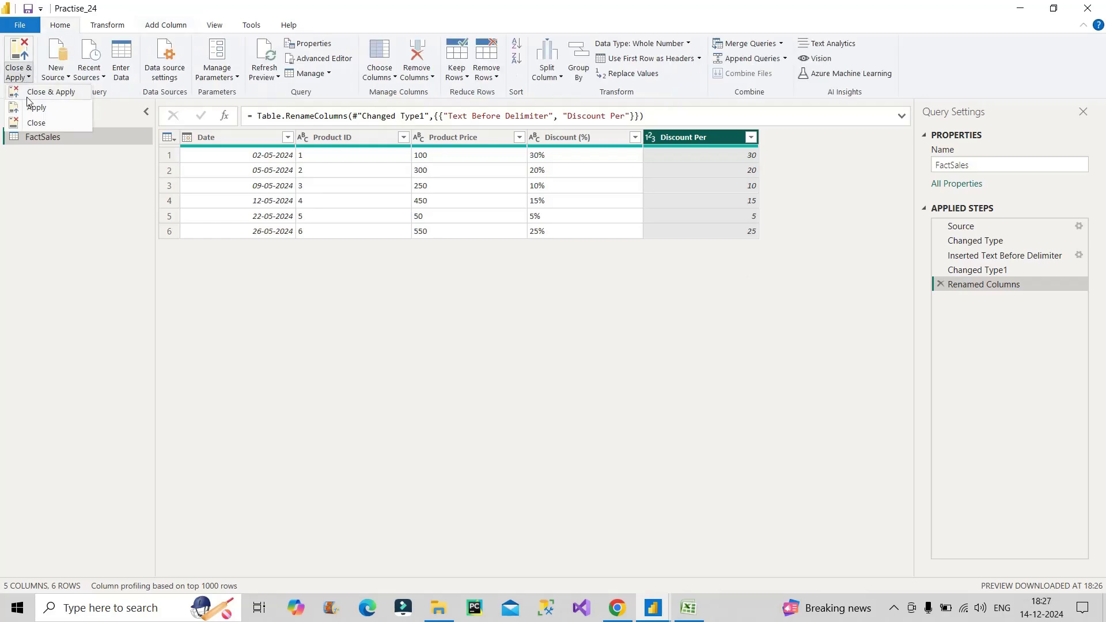
left_click(35, 122)
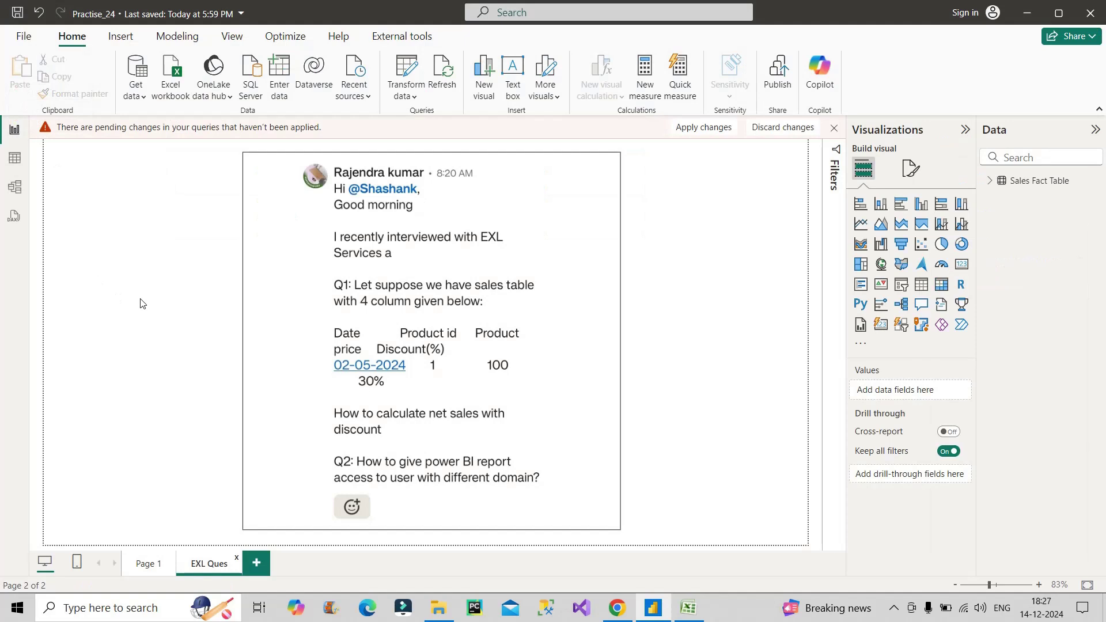
left_click(15, 158)
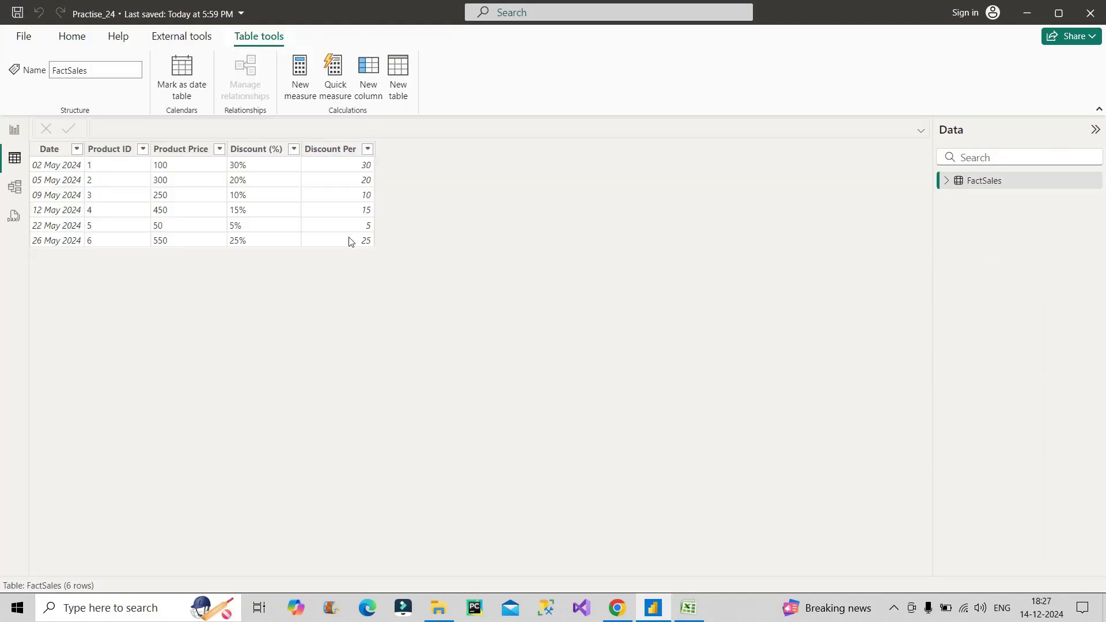
Step: Add a Net Sales column: (1 - FactSales[Discount Per]/100) * FactSales[Product Price]
left_click(72, 36)
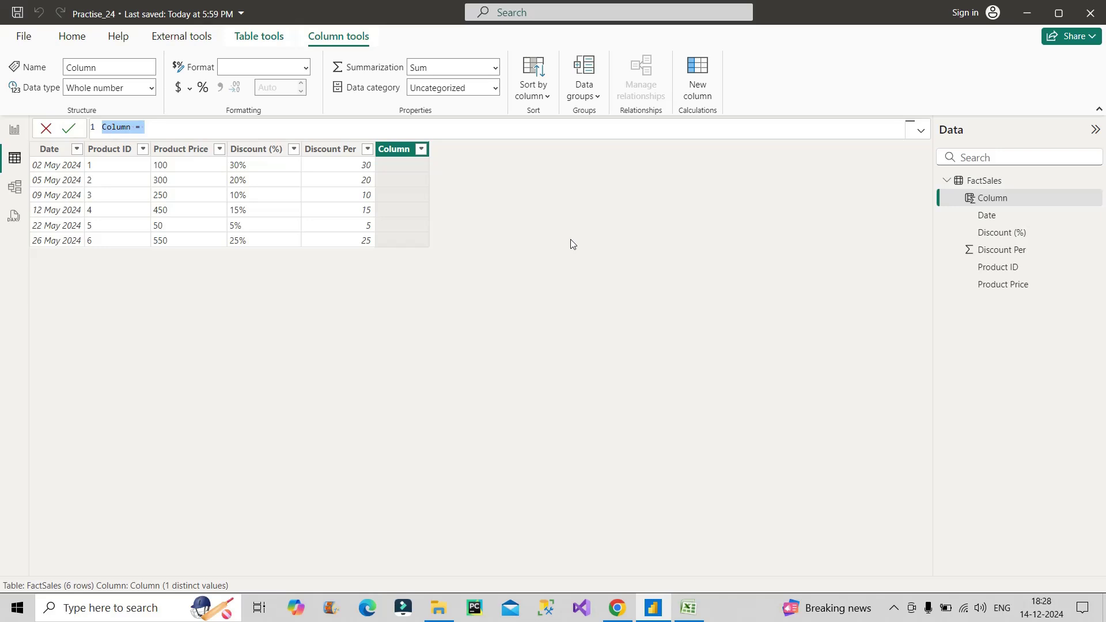
type("Net Sales = ")
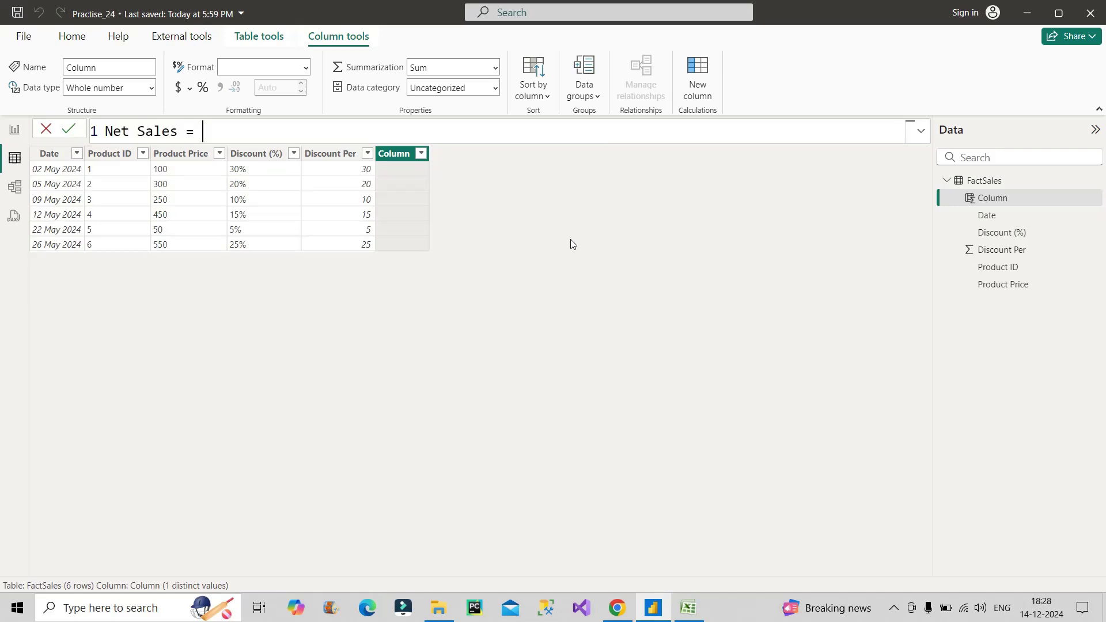
type("1- dis")
key("Down")
key("Down")
key("Down")
key("Down")
key("Down")
key("Down")
key("Tab")
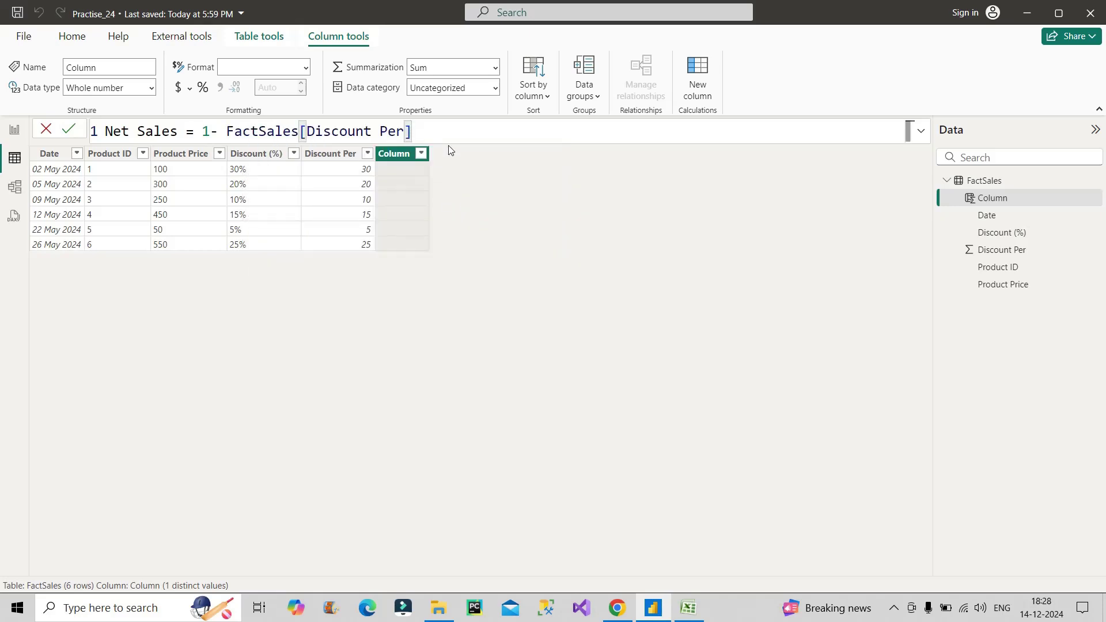
type("/100)")
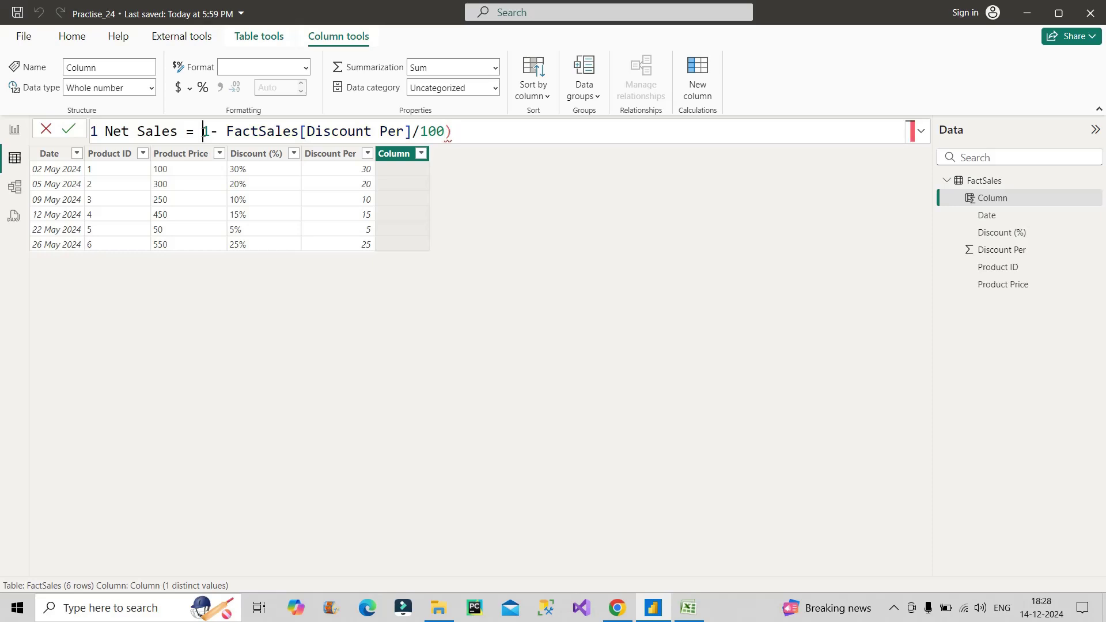
type("(")
left_click(485, 127)
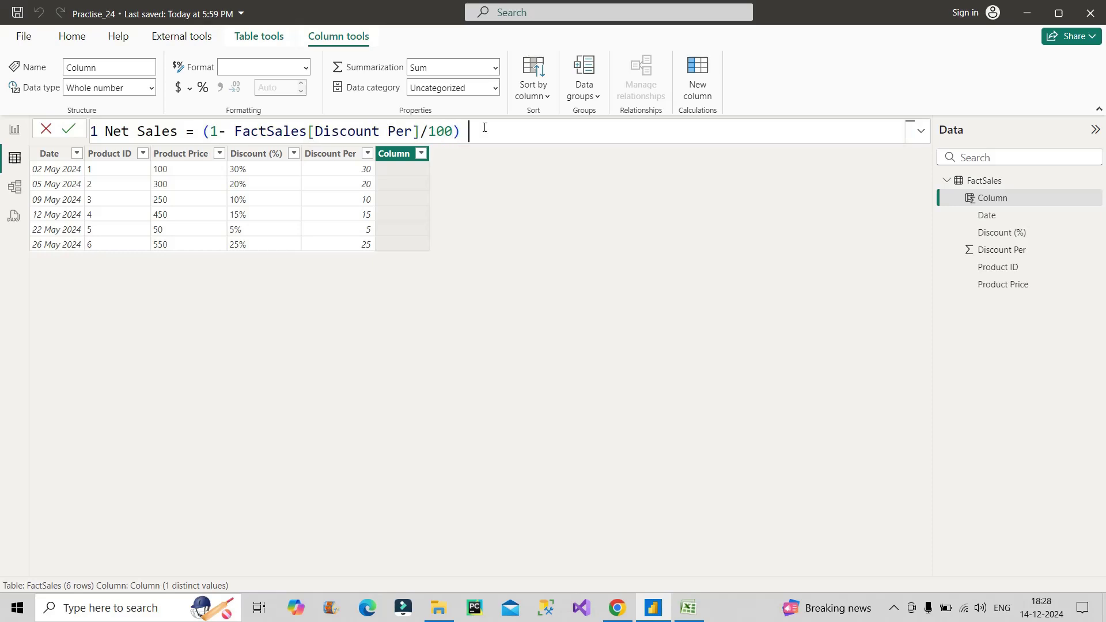
type("* pro")
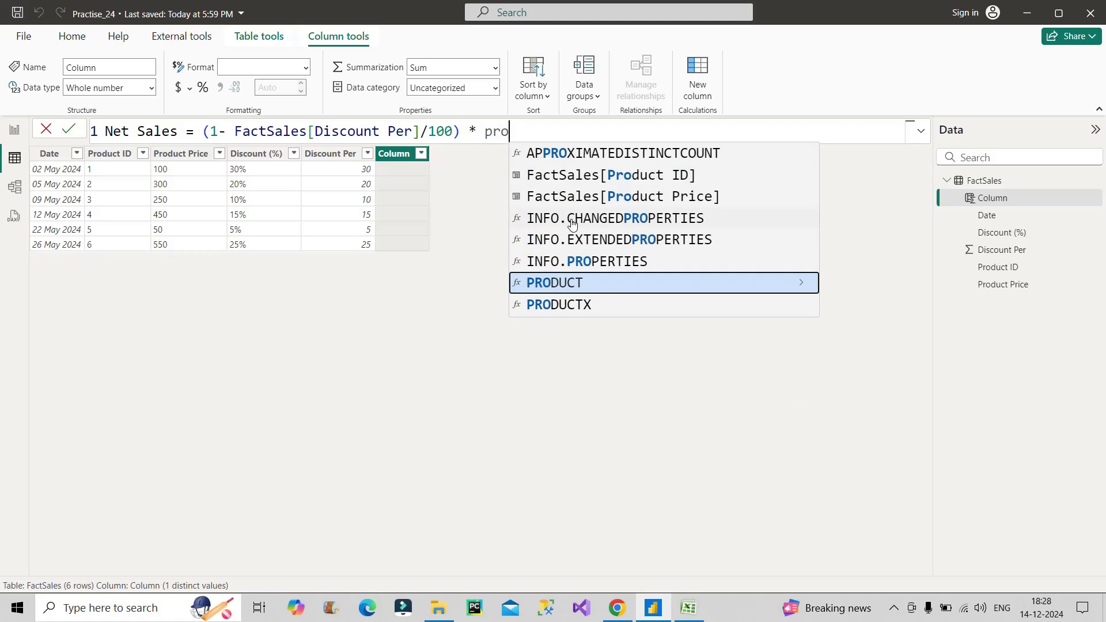
type("d")
left_click(594, 175)
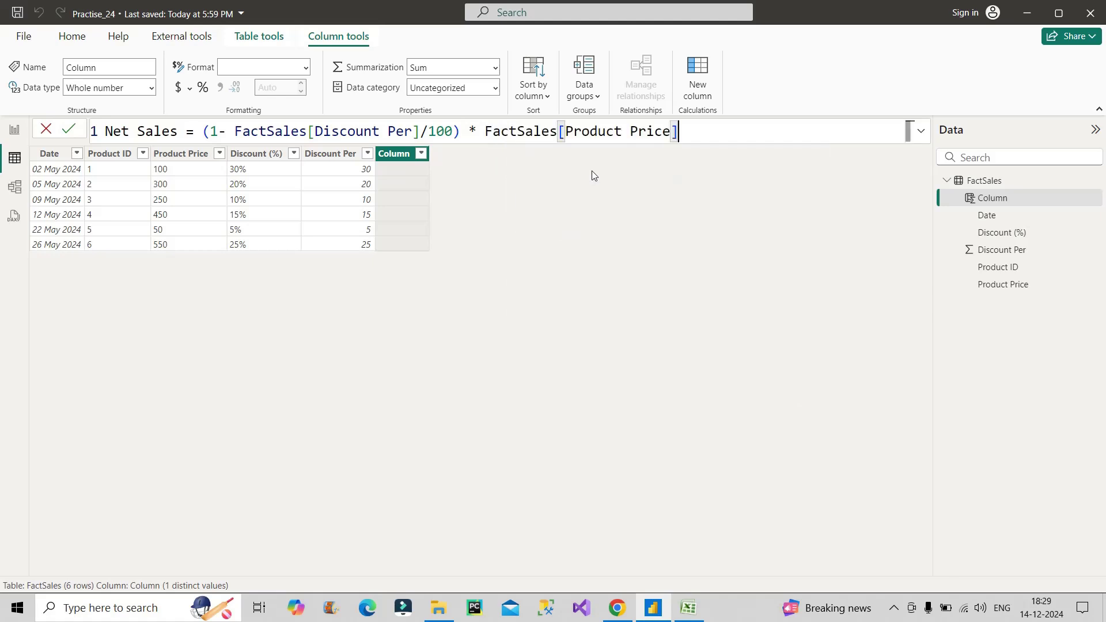
key("Return")
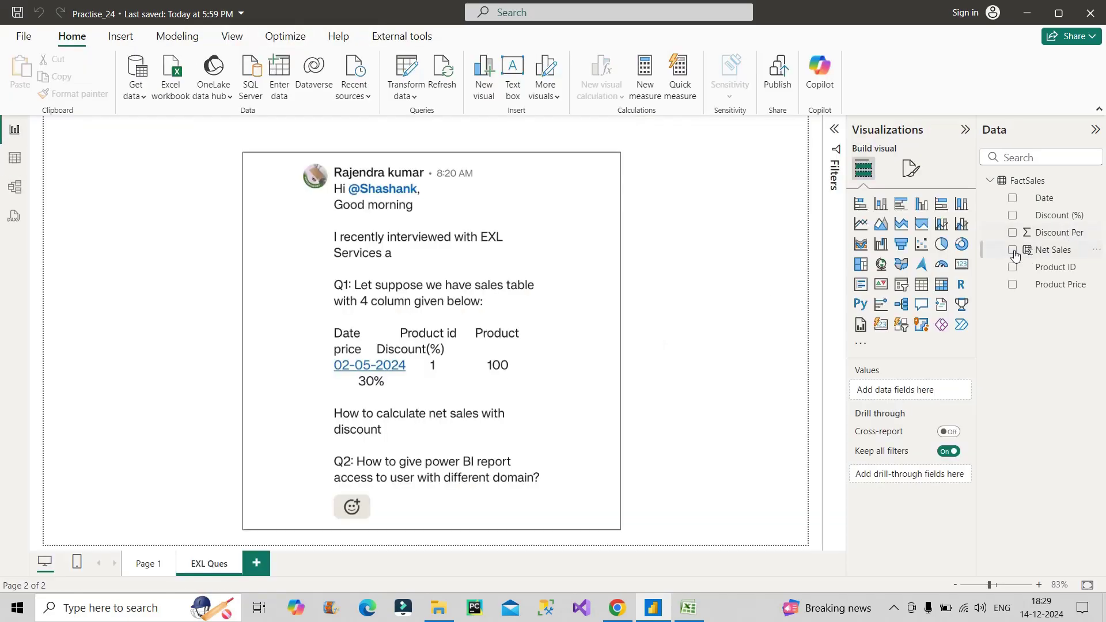
Step: Show the Net Sales total of 1,377.50 in a card, then bring up the Publish to web article
left_click(1013, 251)
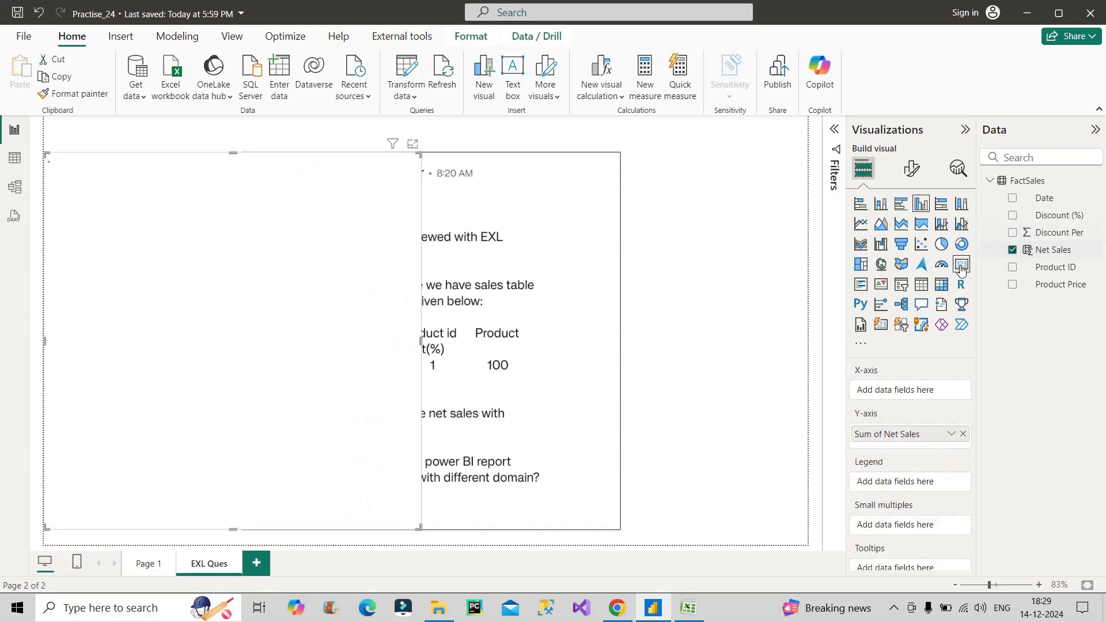
left_click(962, 265)
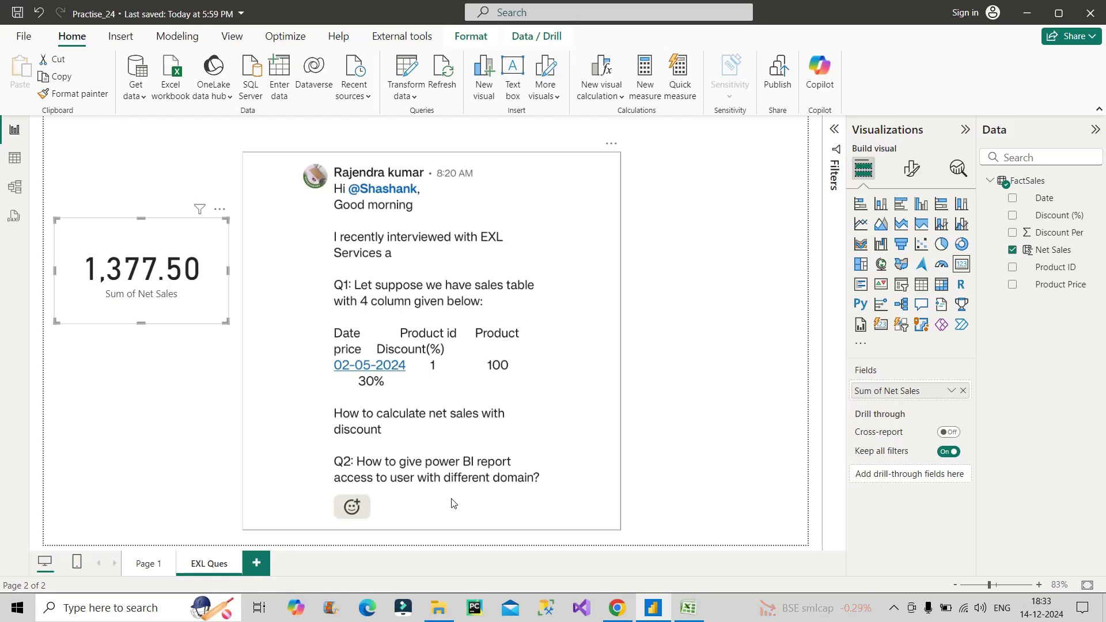
left_click(616, 609)
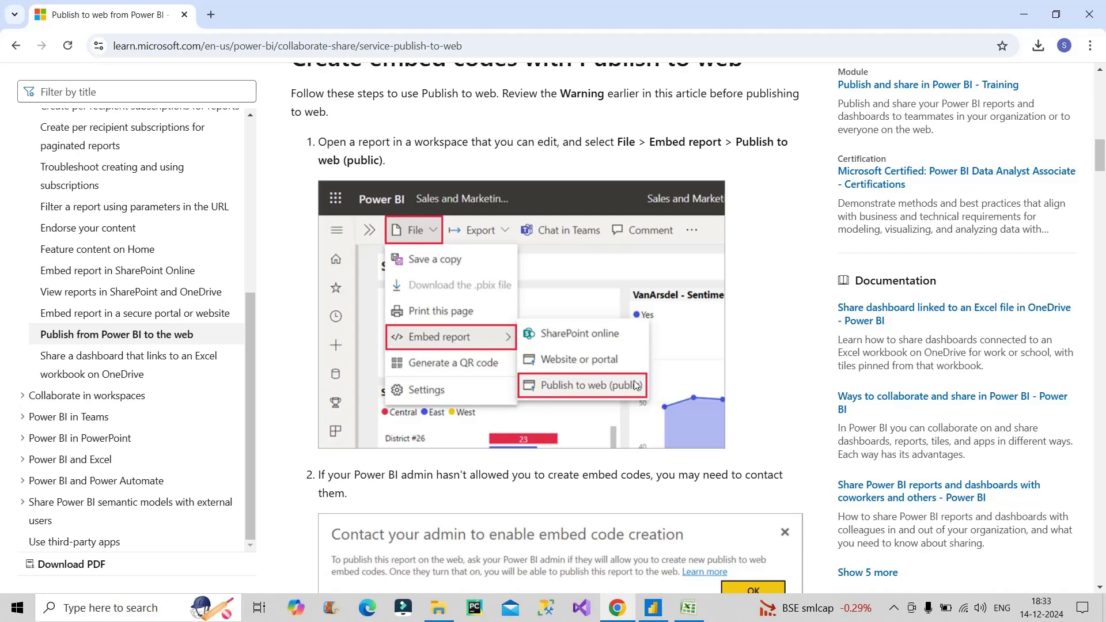
Step: Scroll the Publish to web article from step 1 down to the step 5 Success dialog
scroll(587, 395, "down", 10)
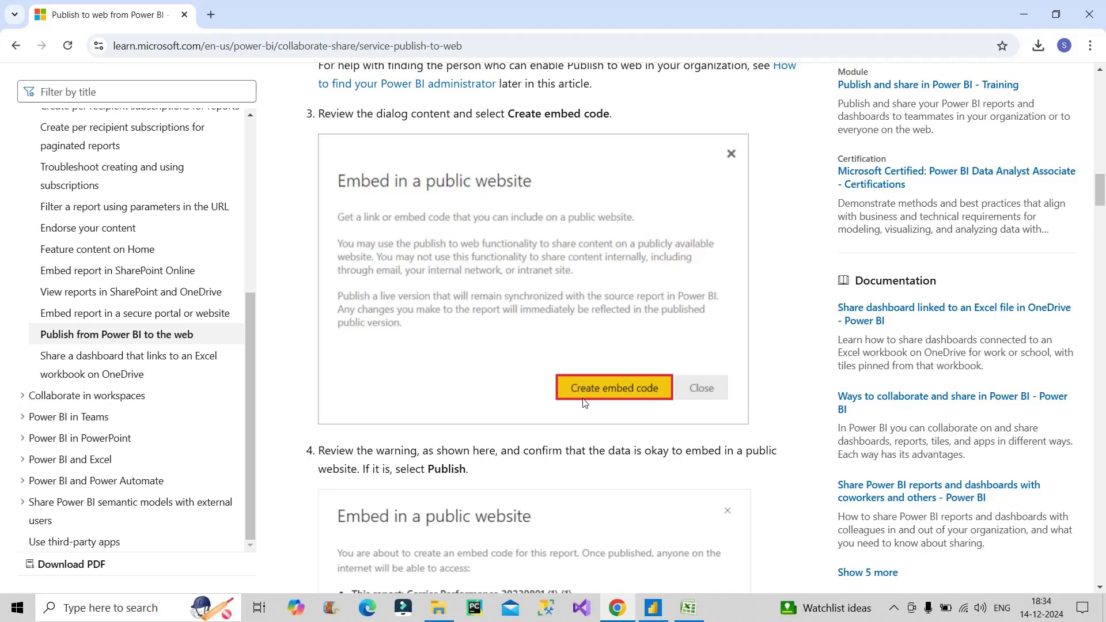
scroll(584, 401, "down", 5)
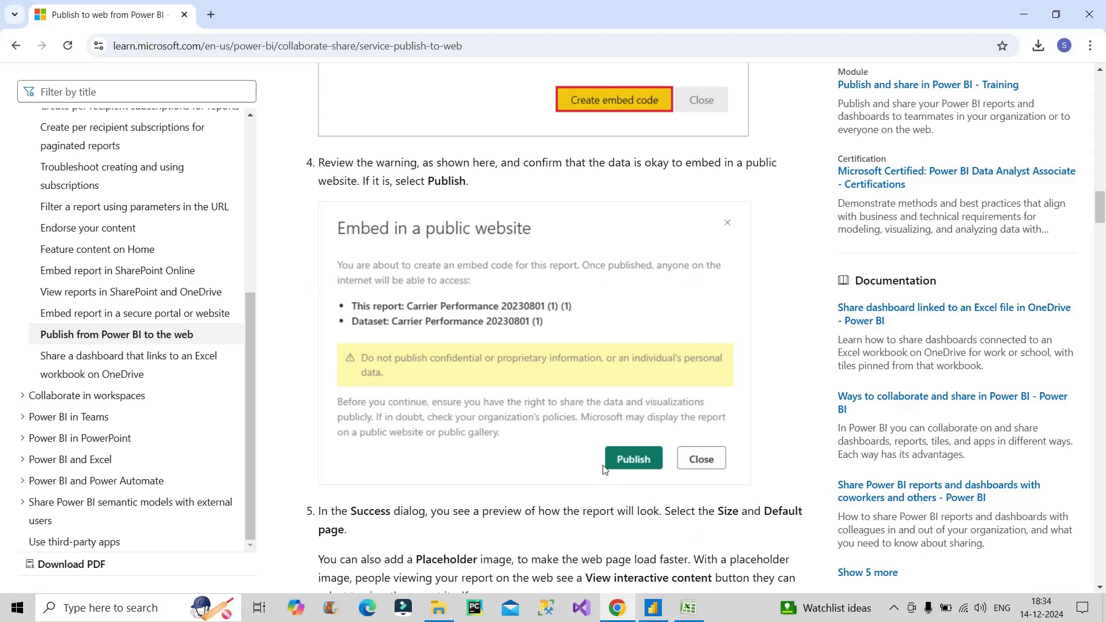
scroll(602, 480, "down", 7)
scroll(601, 479, "down", 2)
scroll(601, 479, "up", 2)
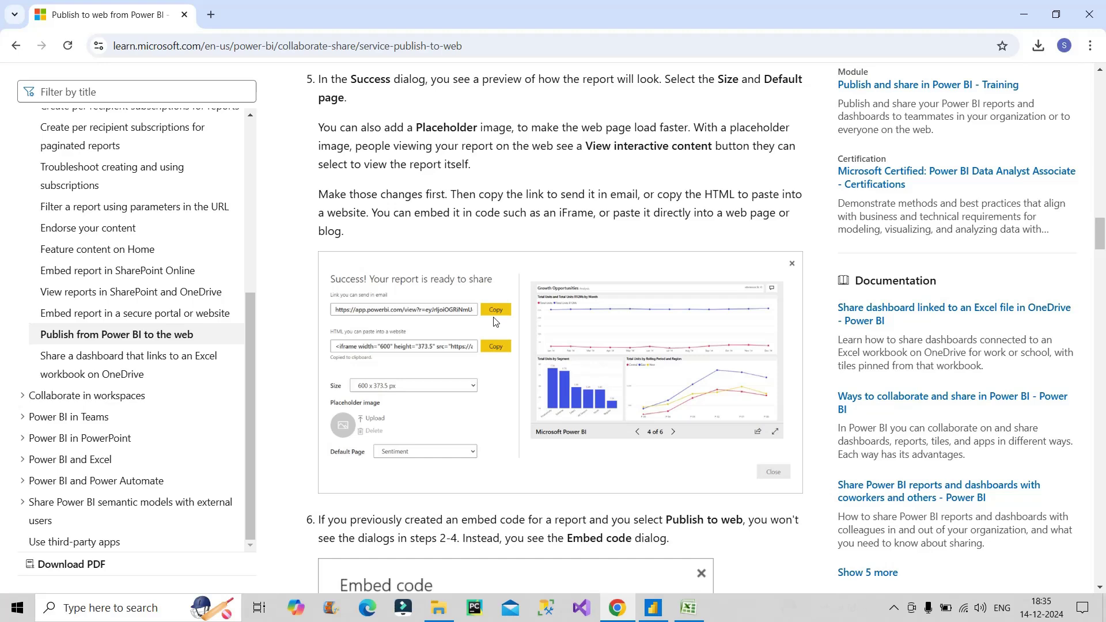
Step: Return to Power BI Desktop's EXL Ques page with the 1,377.50 Net Sales card
key("alt+Tab")
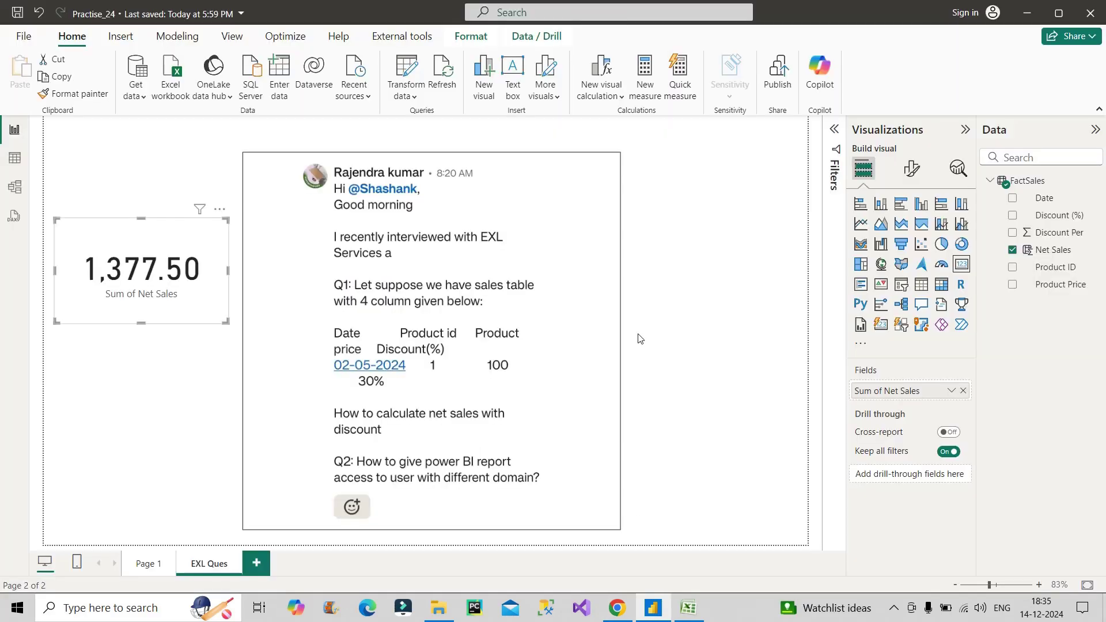